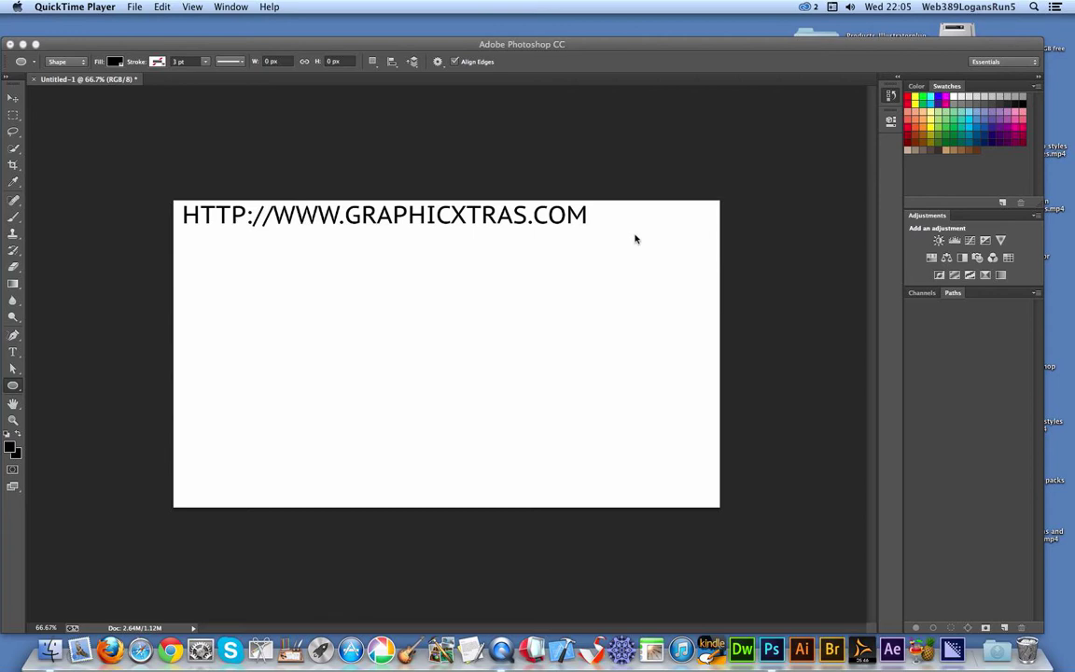
- Draw a large 1001 × 467 px ellipse across the canvas and apply the red-and-yellow Style 100
left_click(291, 46)
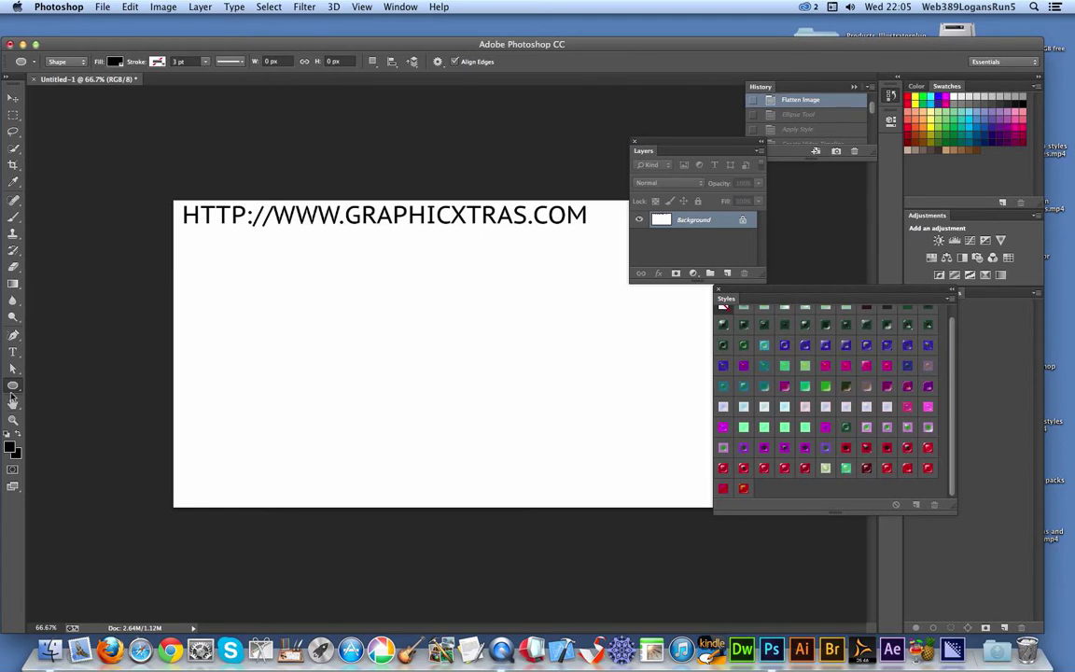
left_click_drag(206, 254, 632, 452)
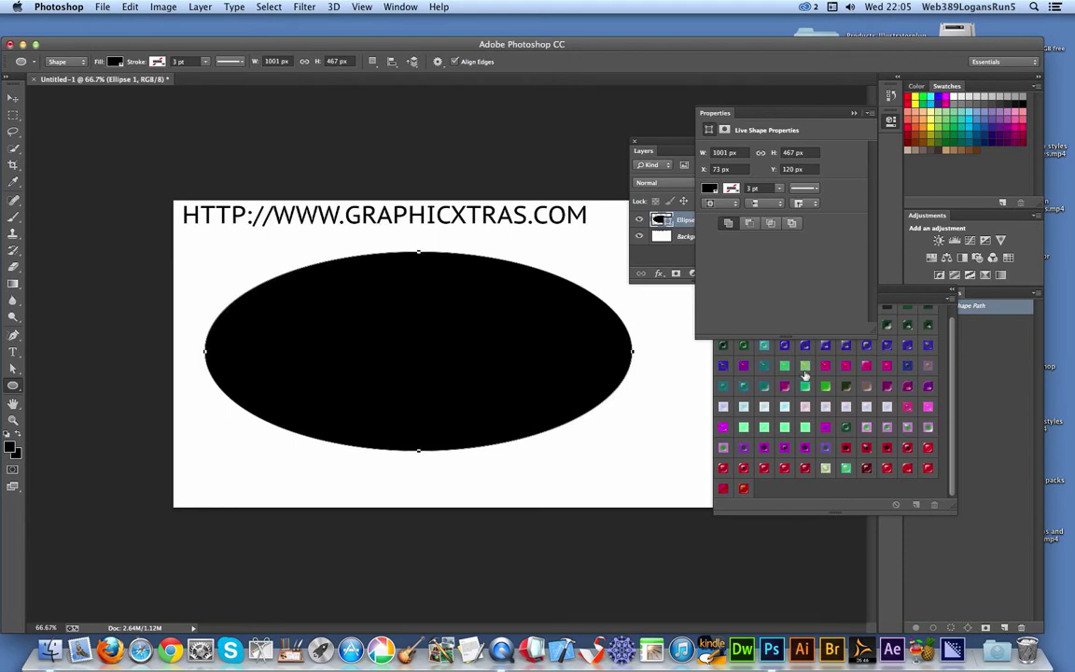
left_click(744, 491)
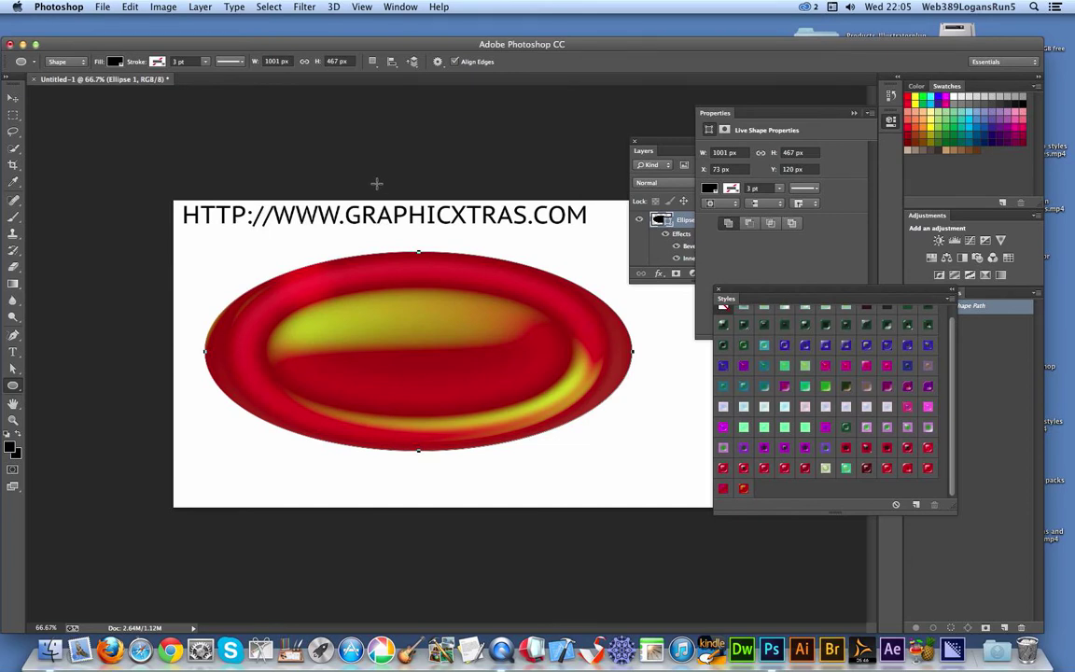
- Show the Timeline panel, create a video timeline for the document, and enlarge the panel
left_click(392, 6)
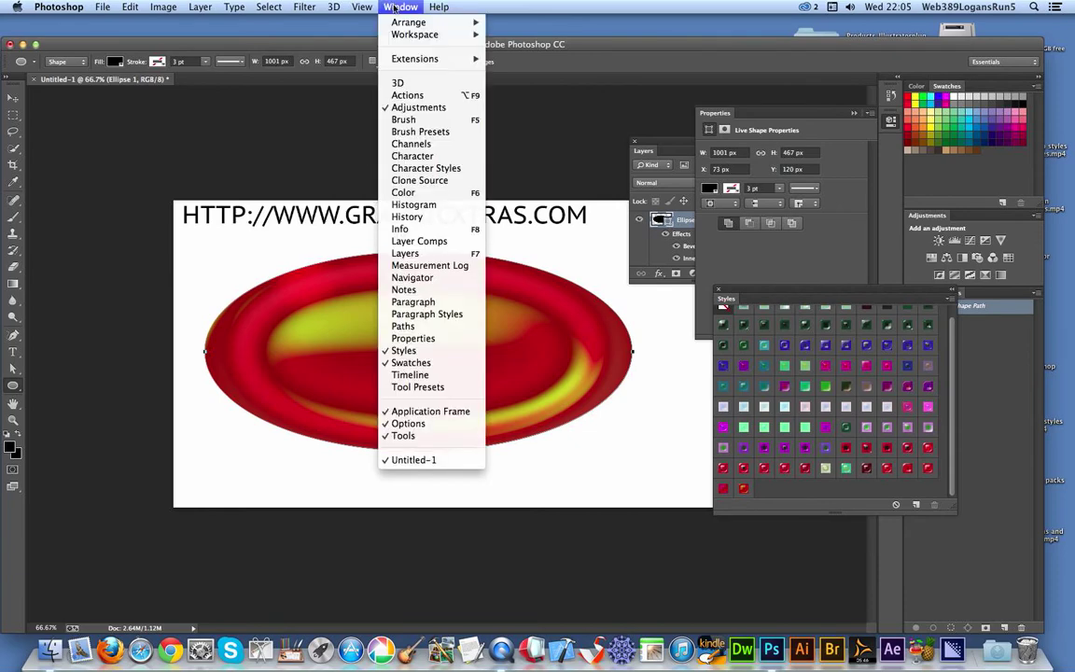
left_click(410, 374)
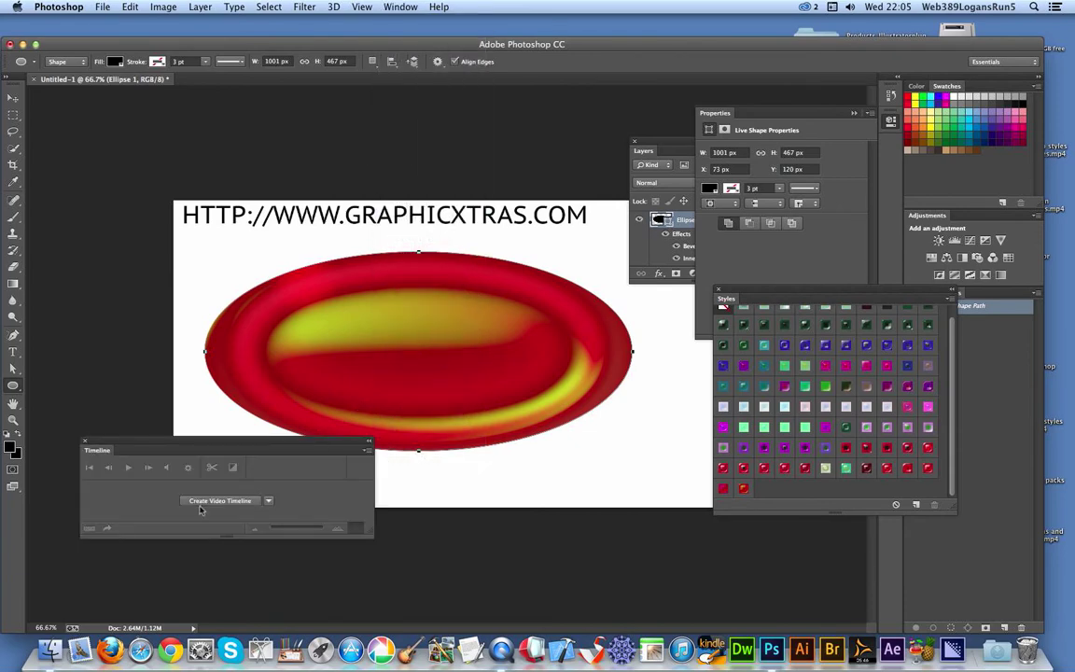
left_click(209, 504)
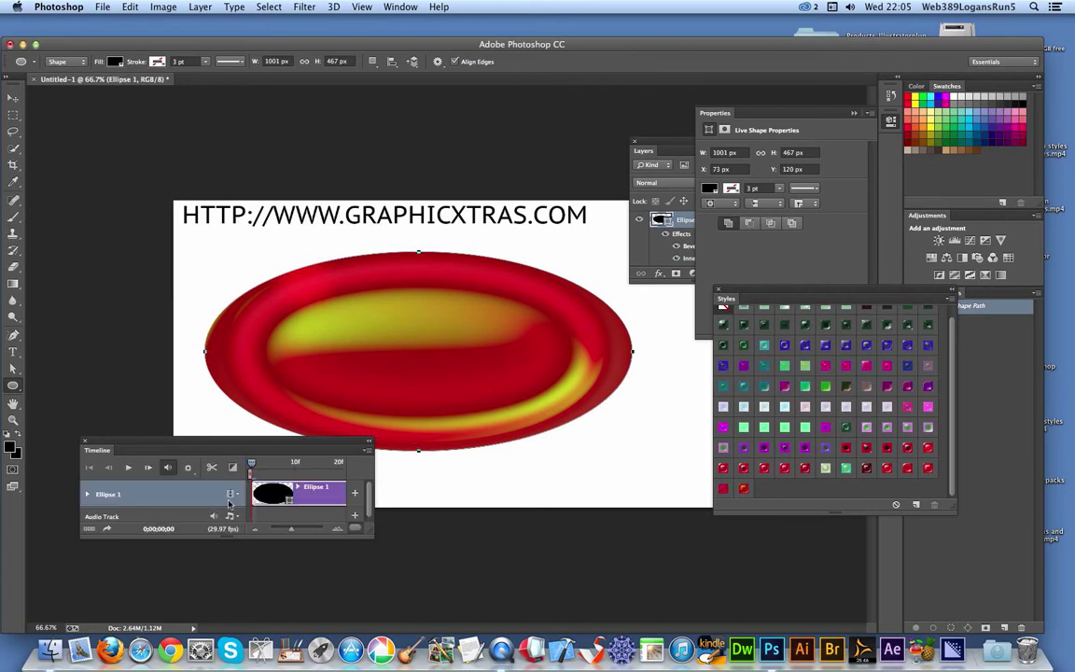
left_click_drag(370, 537, 631, 581)
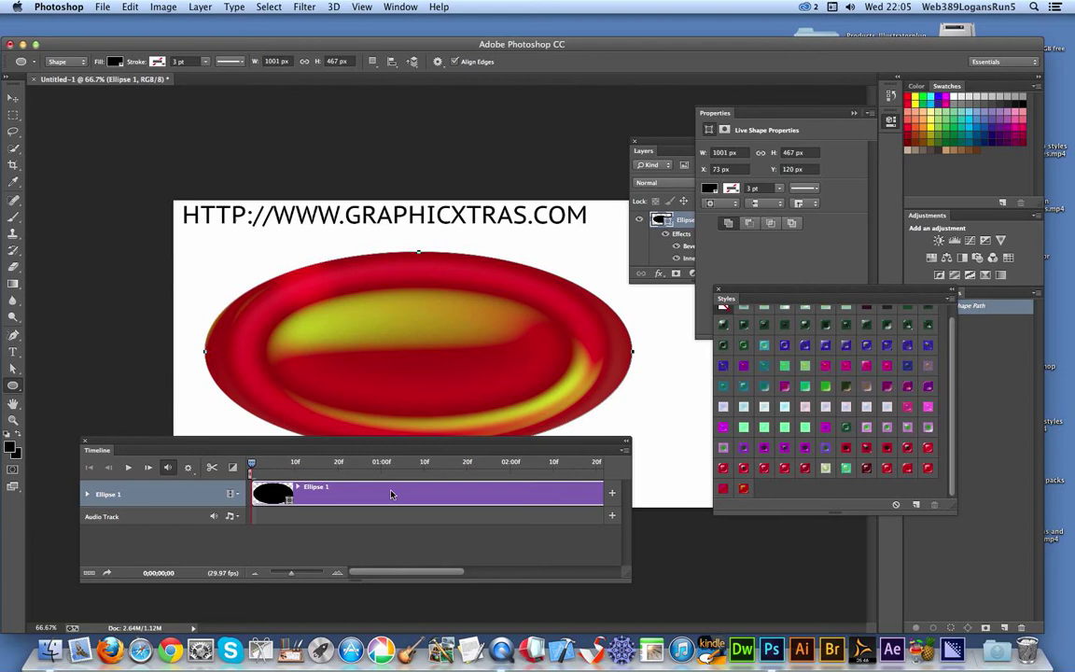
- Set a Style keyframe at frame 0 on Ellipse 1 and move the playhead to 21 frames
left_click(87, 494)
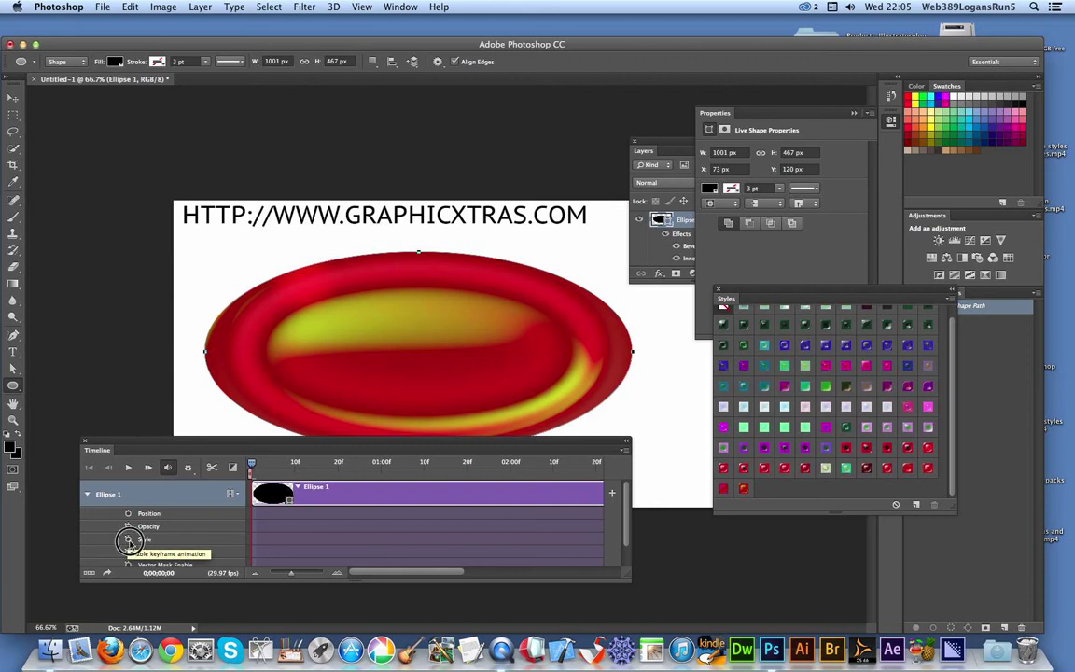
left_click(128, 540)
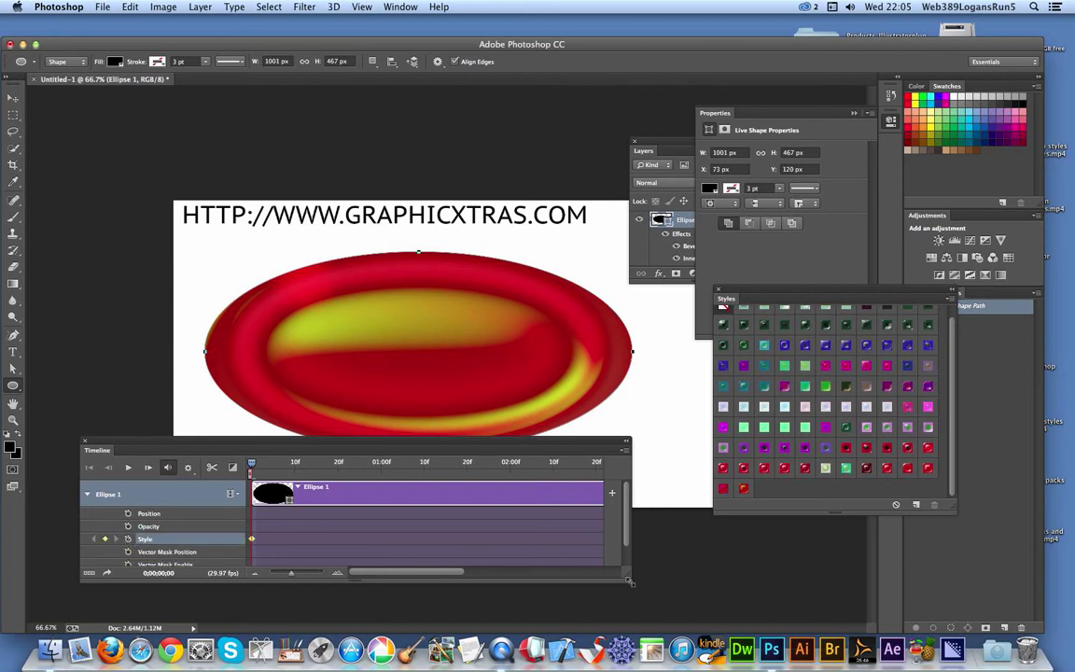
left_click_drag(629, 575, 714, 603)
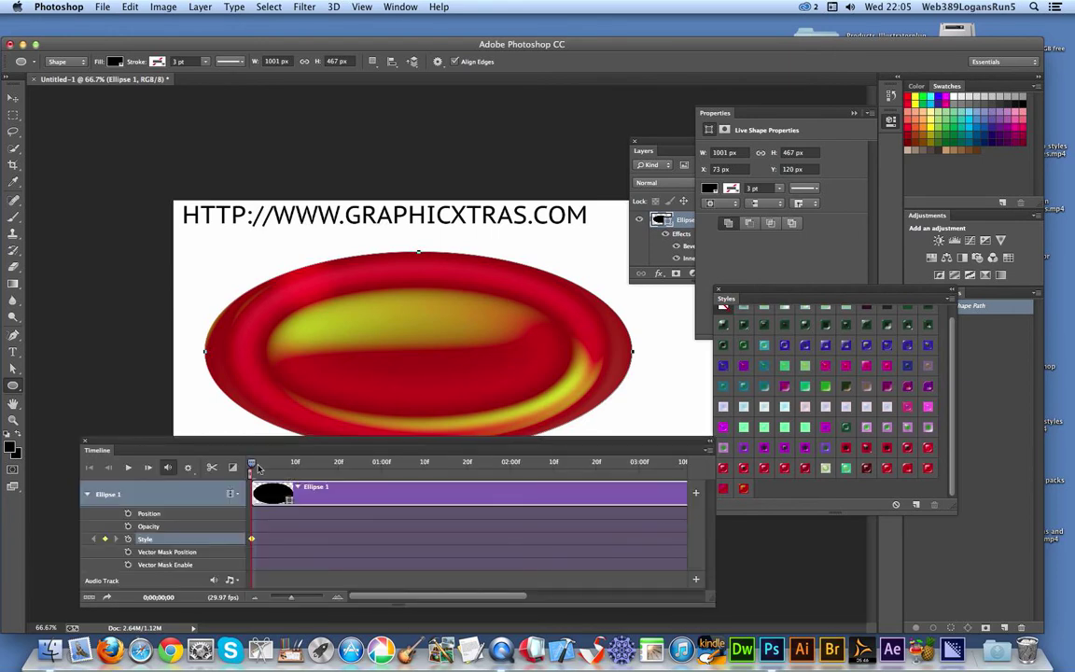
left_click_drag(248, 463, 340, 471)
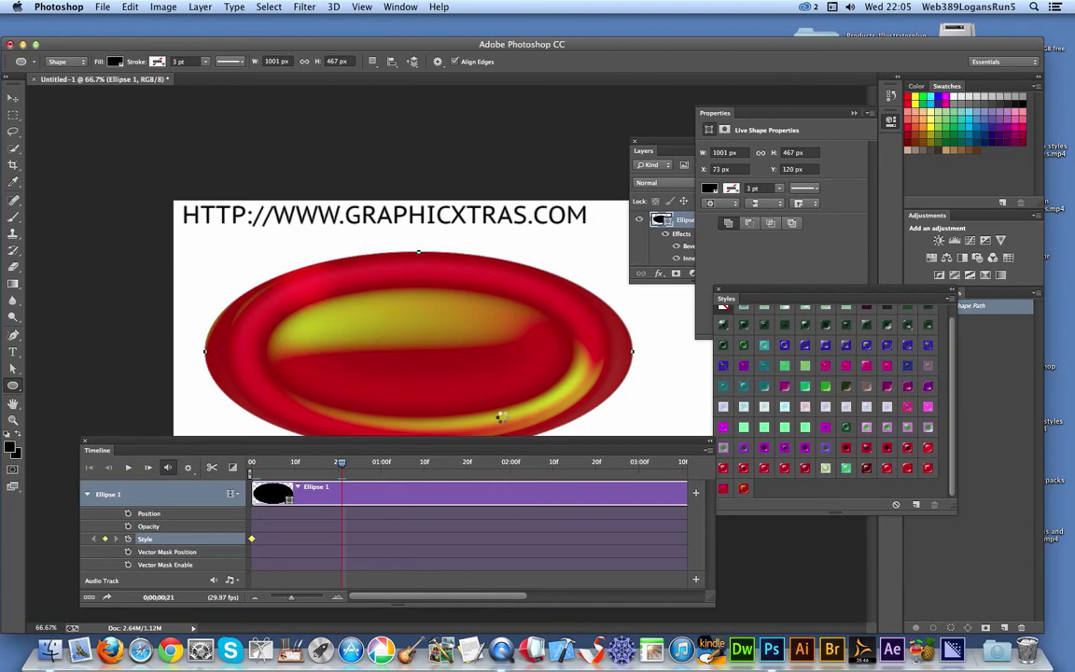
- Scale the ellipse's layer effects to 454% at frame 21, then move the playhead to 1;11
left_click(200, 6)
mouse_move(219, 95)
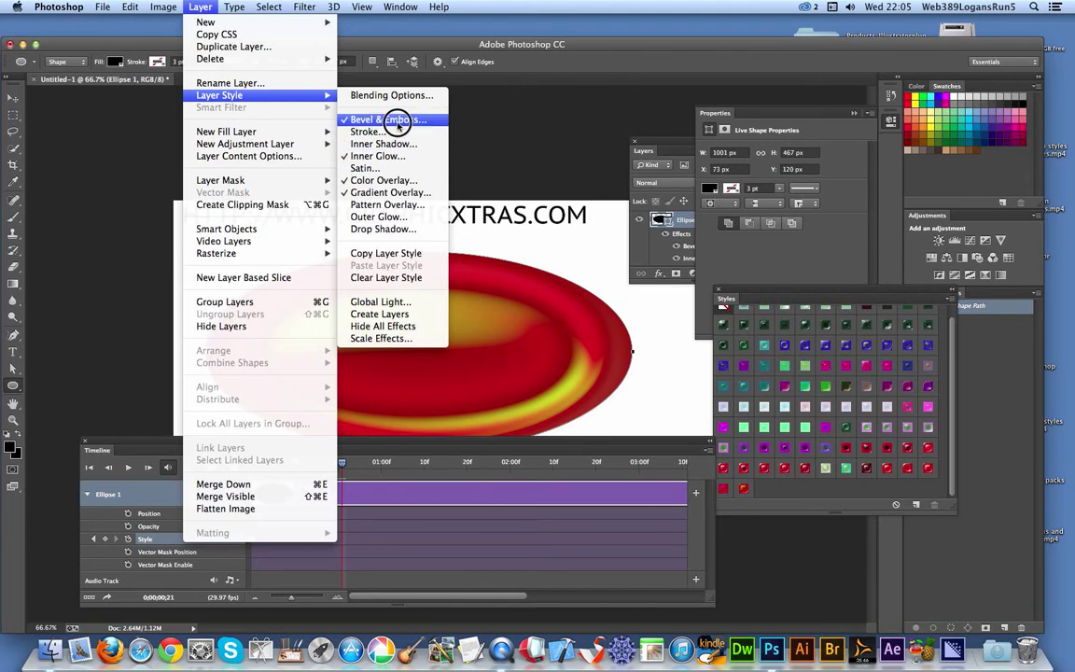
left_click(389, 339)
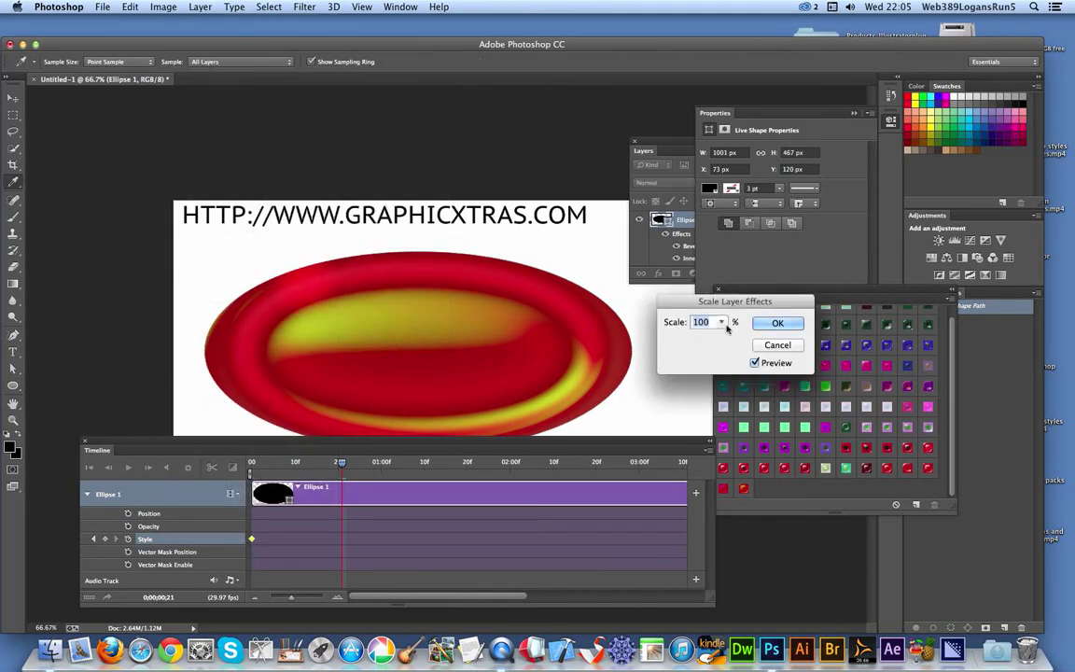
left_click_drag(721, 322, 749, 338)
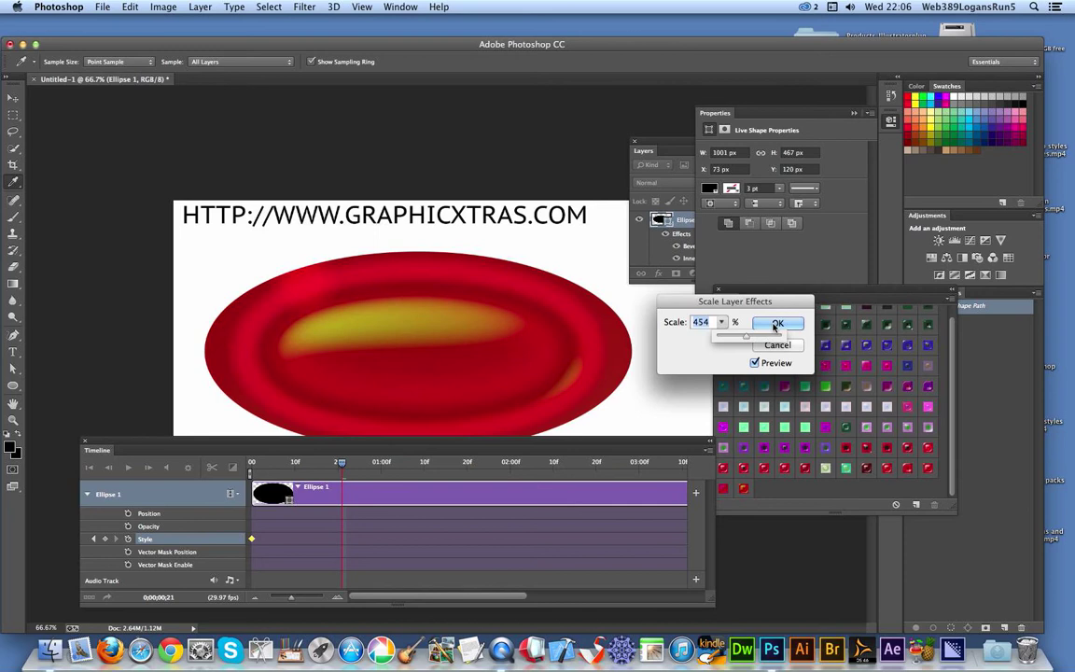
left_click(774, 324)
left_click(774, 324)
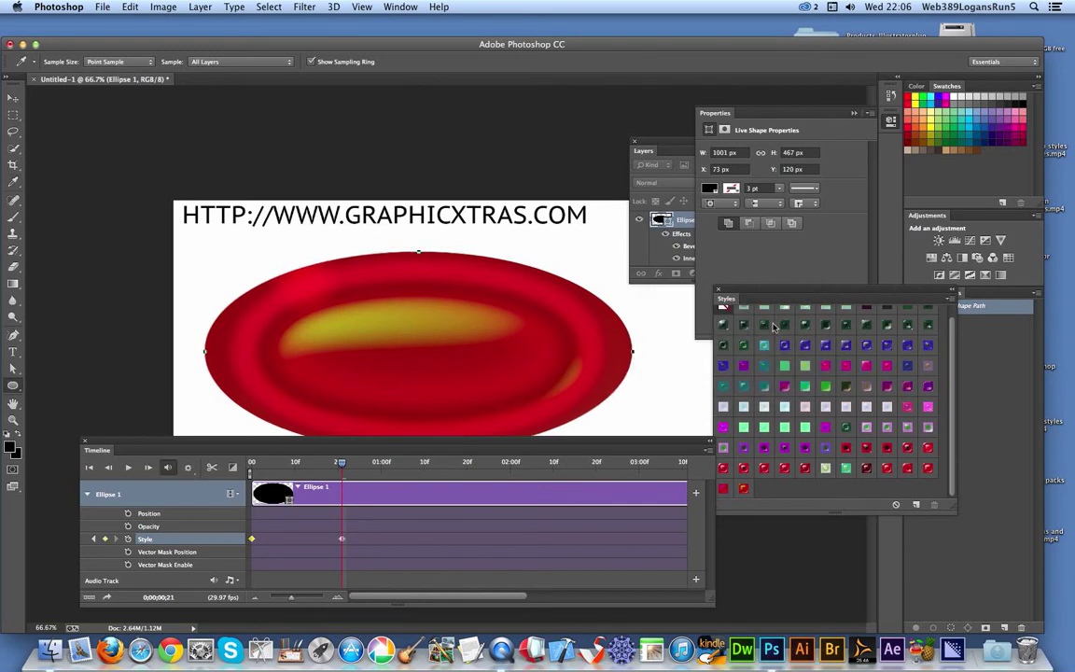
left_click(425, 463)
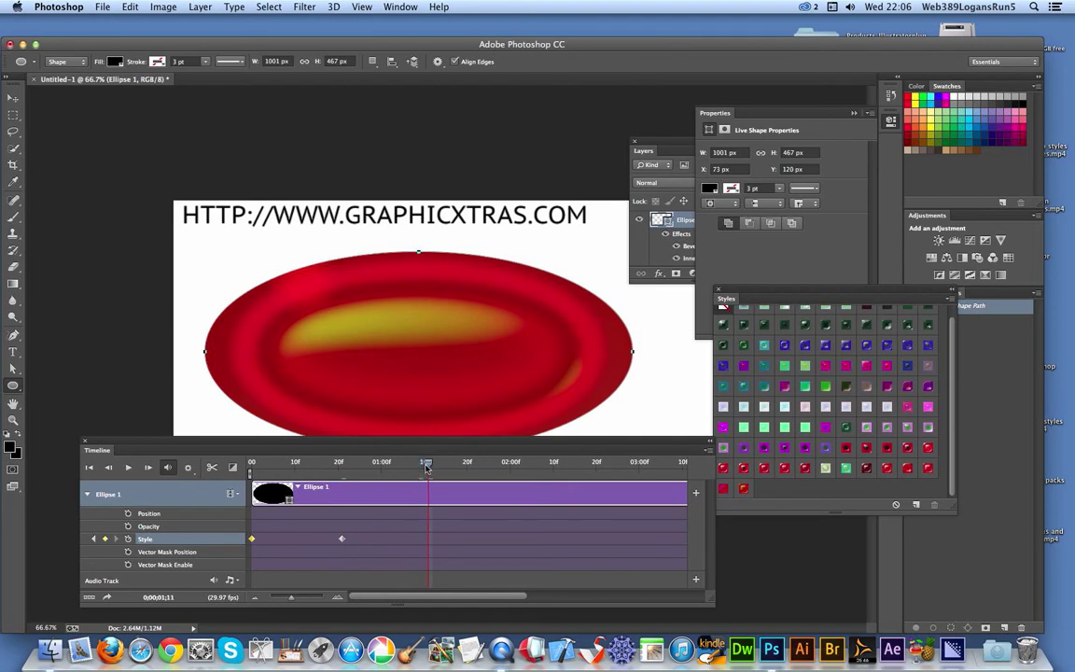
- Scale the ellipse's effects down to 22% at 1;11, then set the playhead to exactly 2;00
left_click(198, 7)
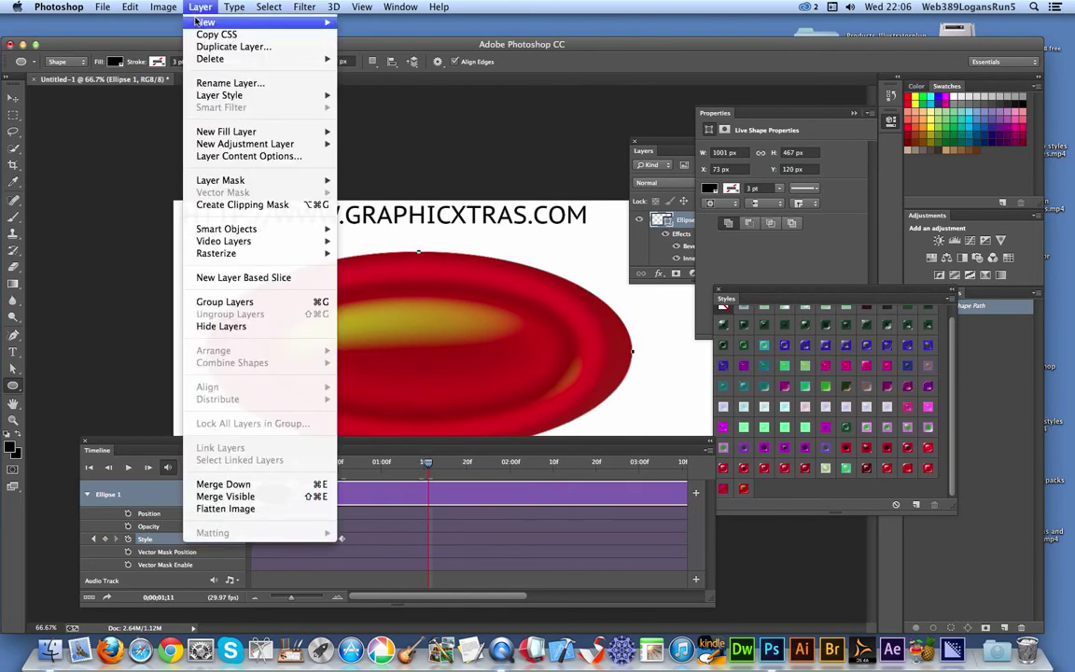
mouse_move(271, 95)
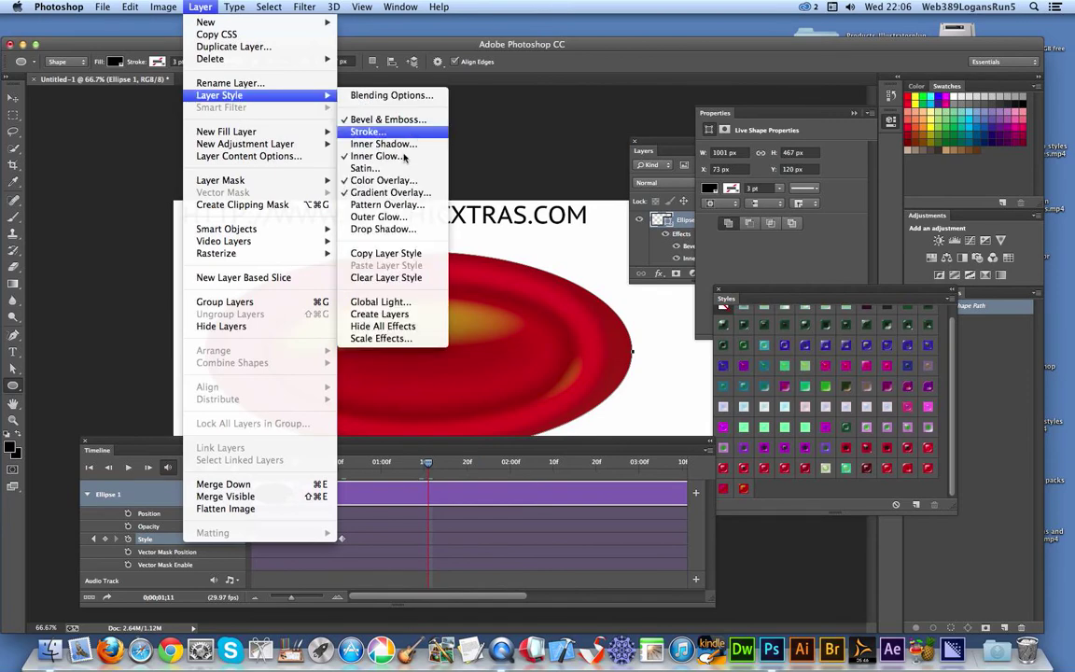
left_click(383, 337)
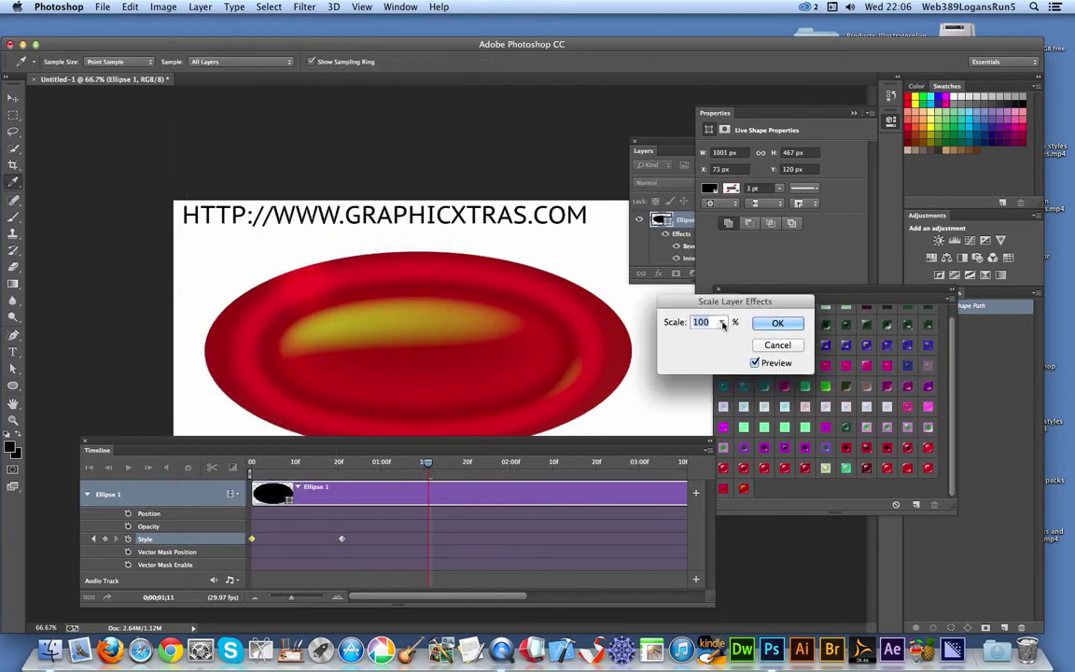
left_click(721, 321)
left_click_drag(721, 338, 720, 339)
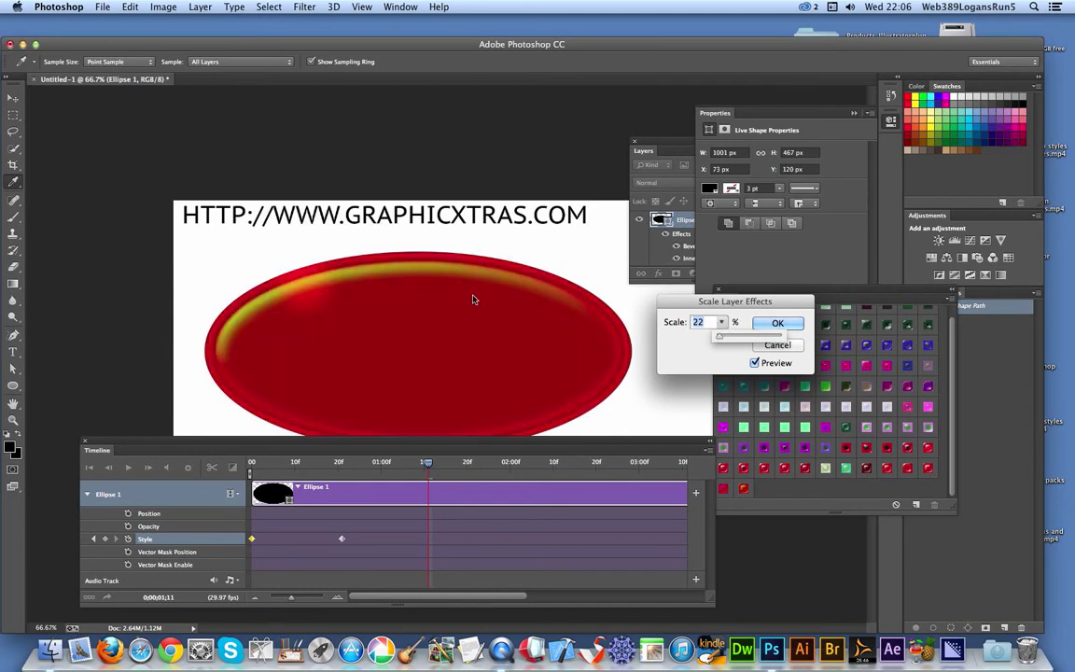
left_click(785, 325)
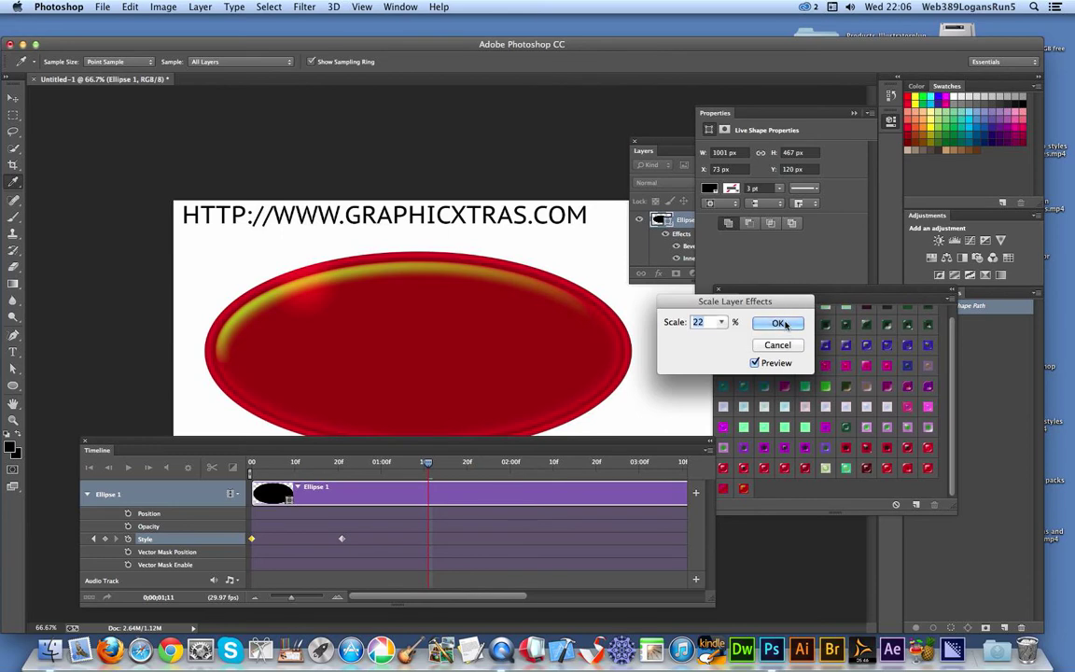
left_click(508, 463)
left_click_drag(511, 468, 512, 466)
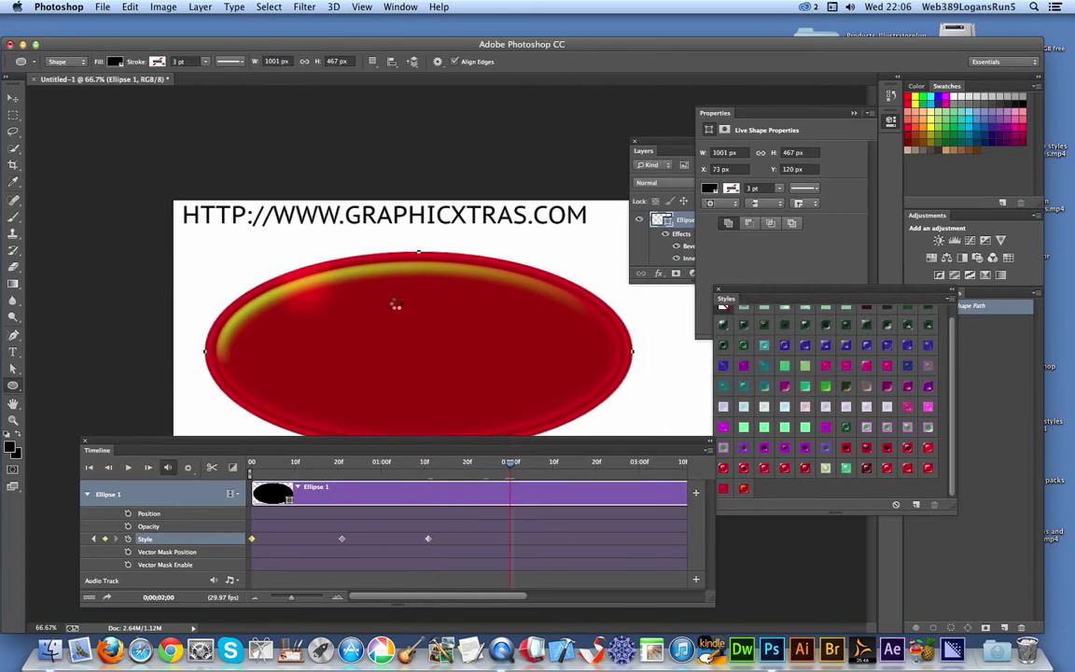
- Scale the ellipse's effects up to 361% at 2;00, then move the playhead to about 2;22
left_click(199, 8)
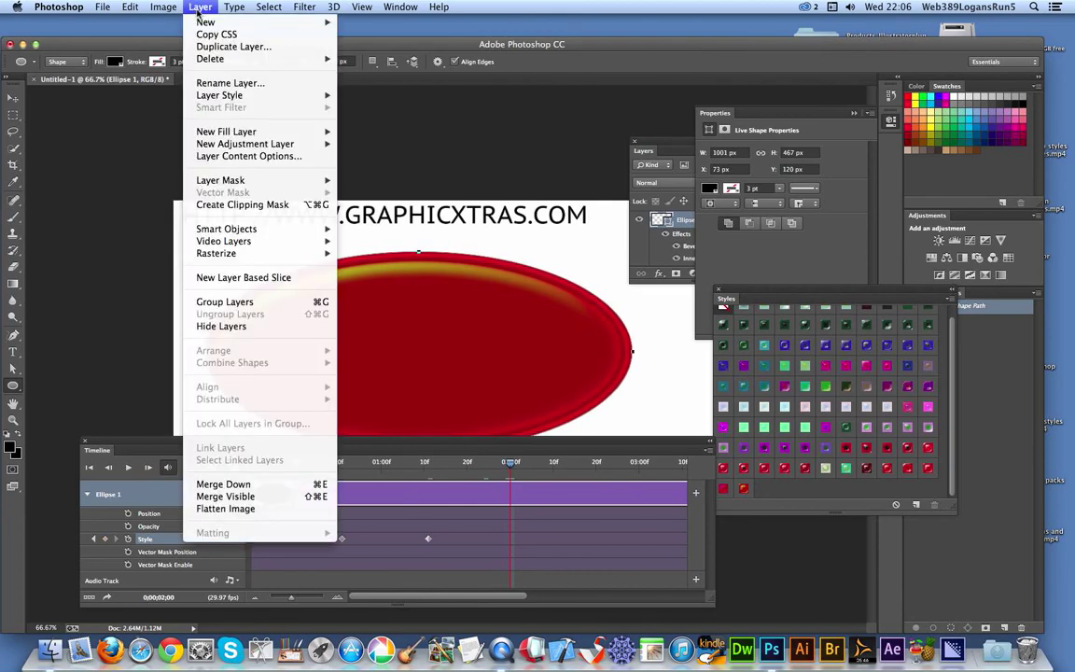
mouse_move(239, 99)
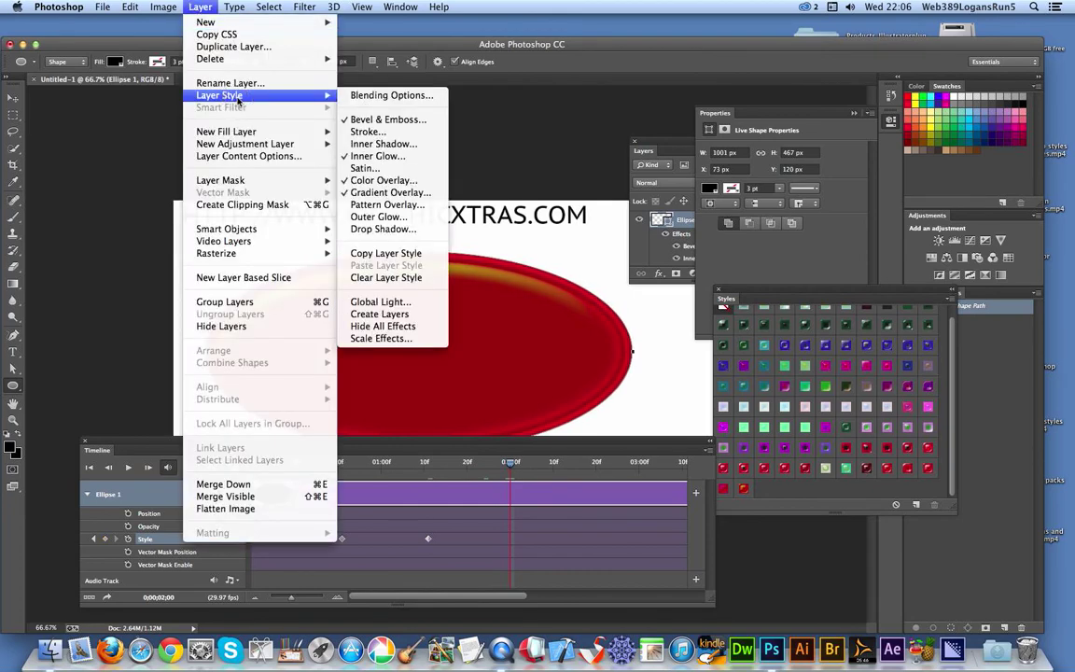
left_click(377, 338)
left_click_drag(721, 323, 741, 341)
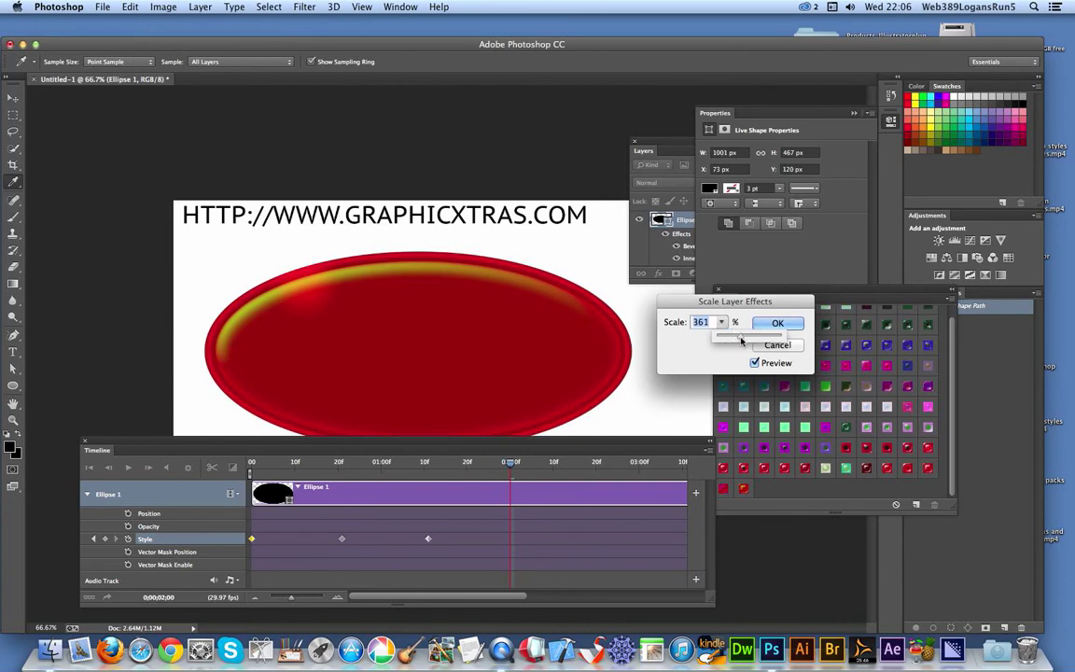
left_click(777, 324)
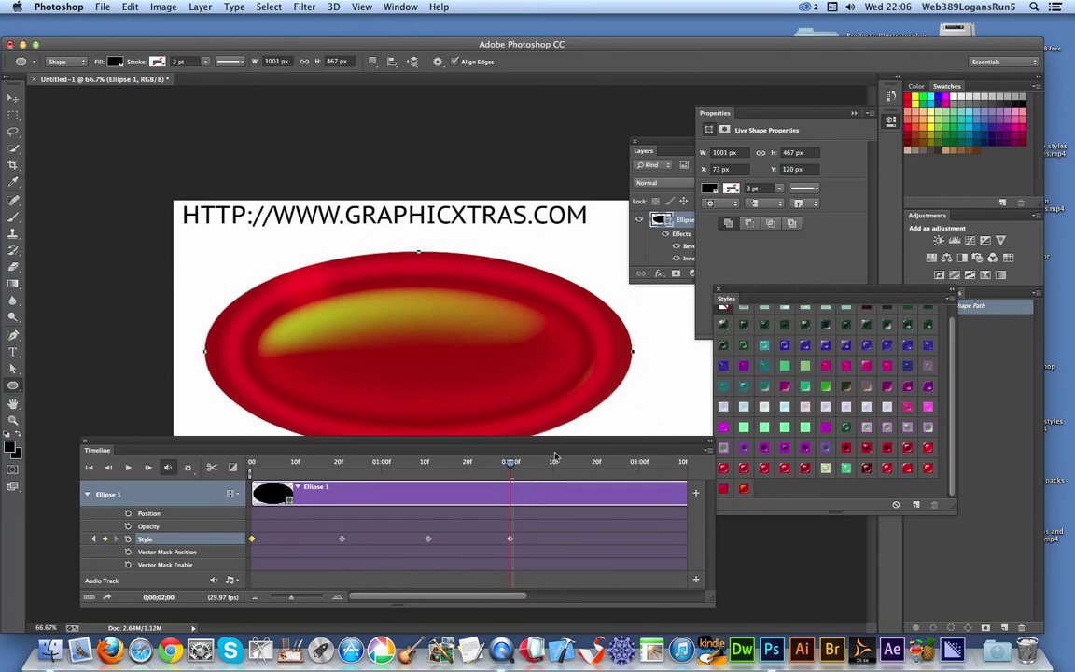
left_click_drag(512, 467, 605, 468)
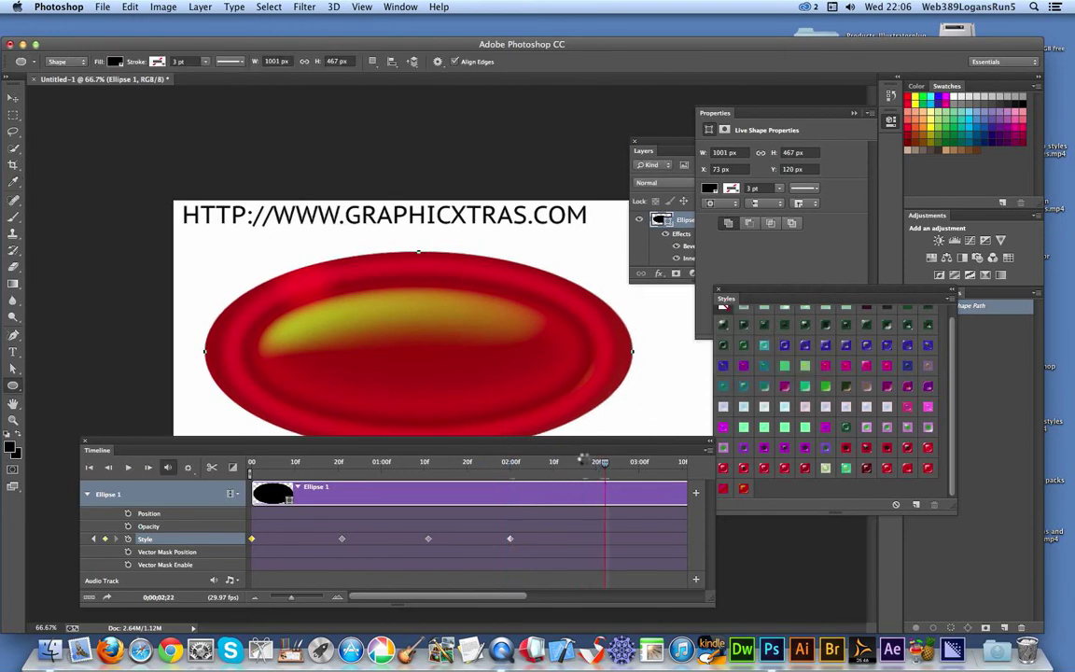
- Scale the ellipse's effects down to 11% at 2;22, then scrub the playhead back to preview
left_click(201, 7)
mouse_move(224, 94)
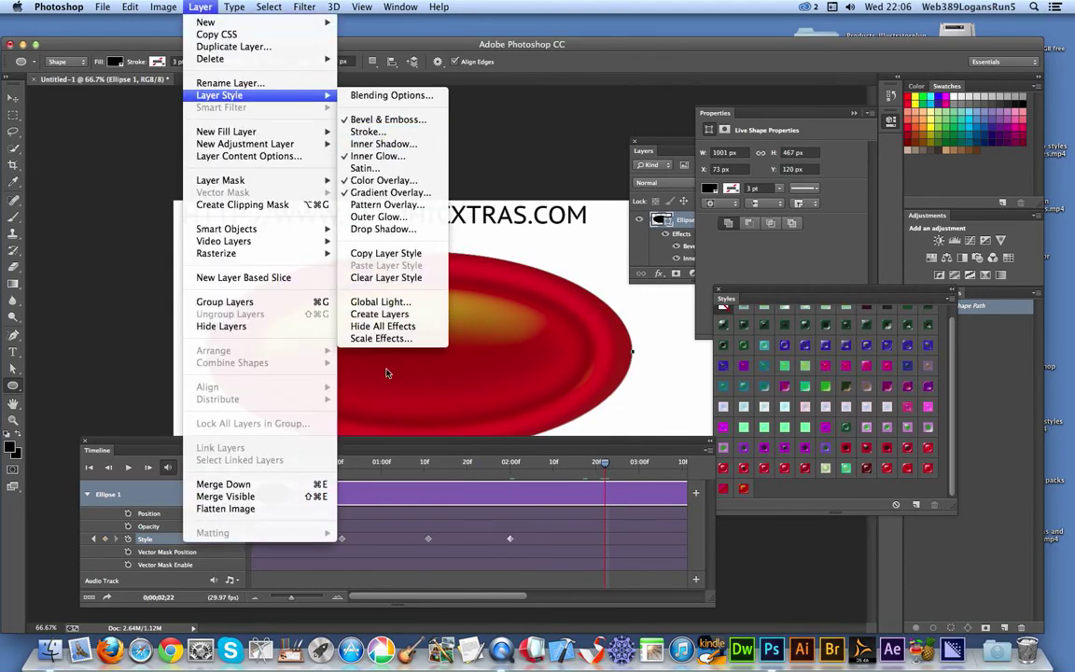
left_click(379, 338)
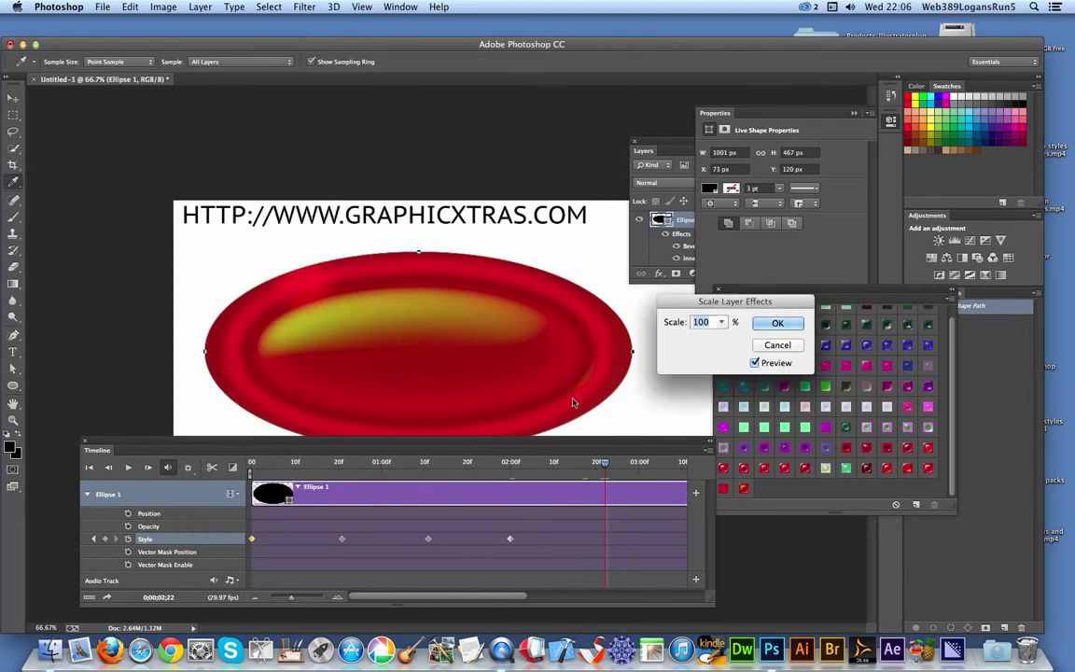
left_click(722, 322)
left_click_drag(721, 338, 719, 338)
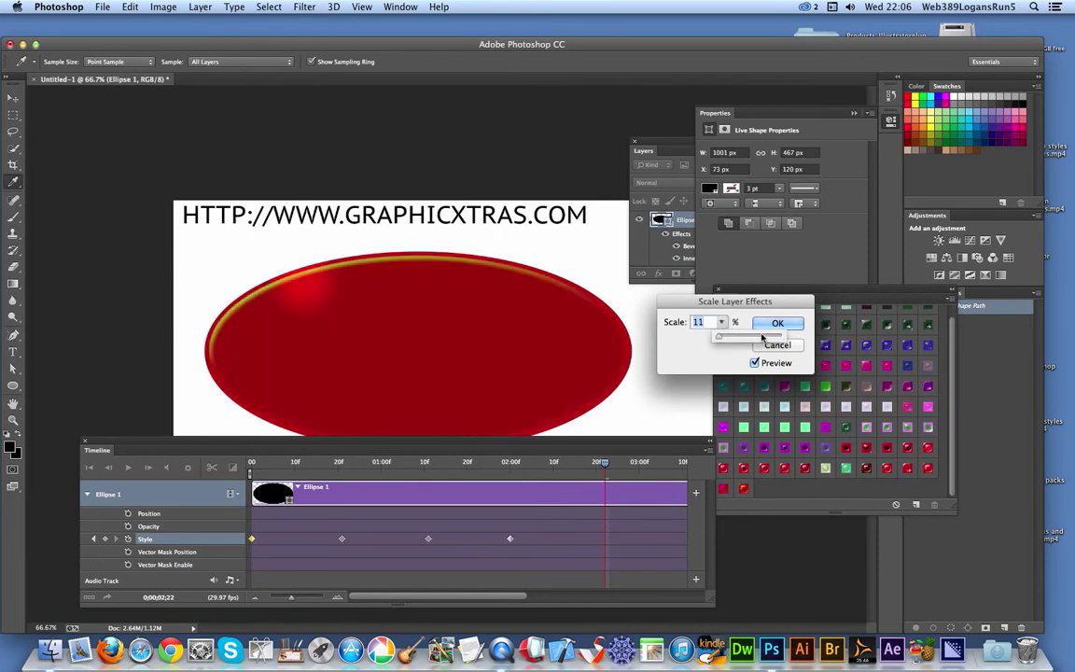
left_click(776, 322)
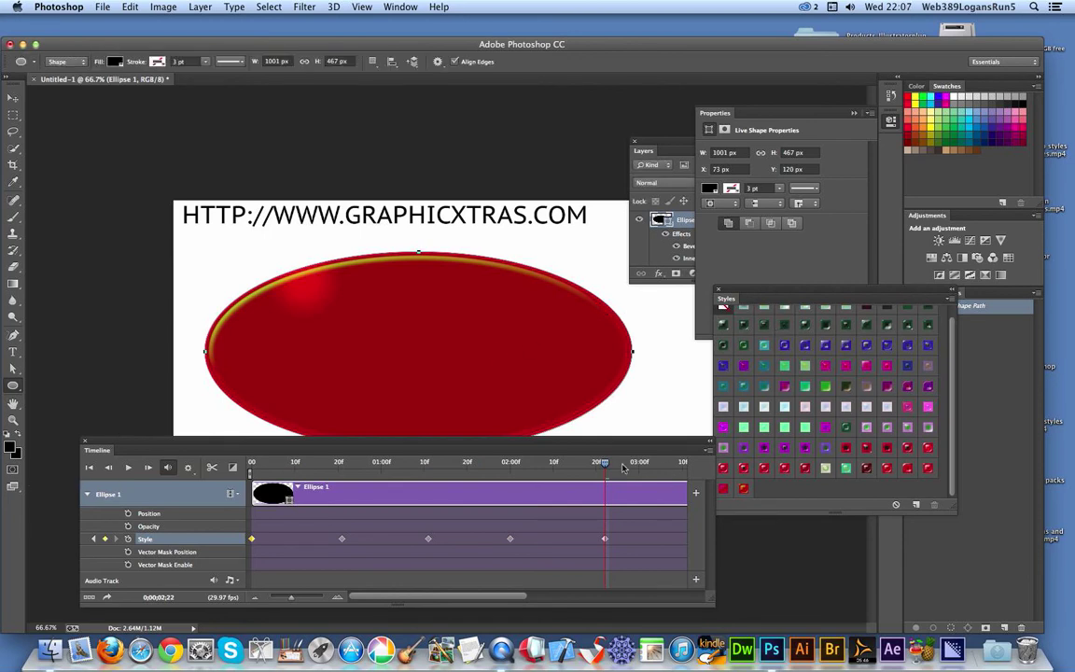
left_click_drag(604, 466, 232, 456)
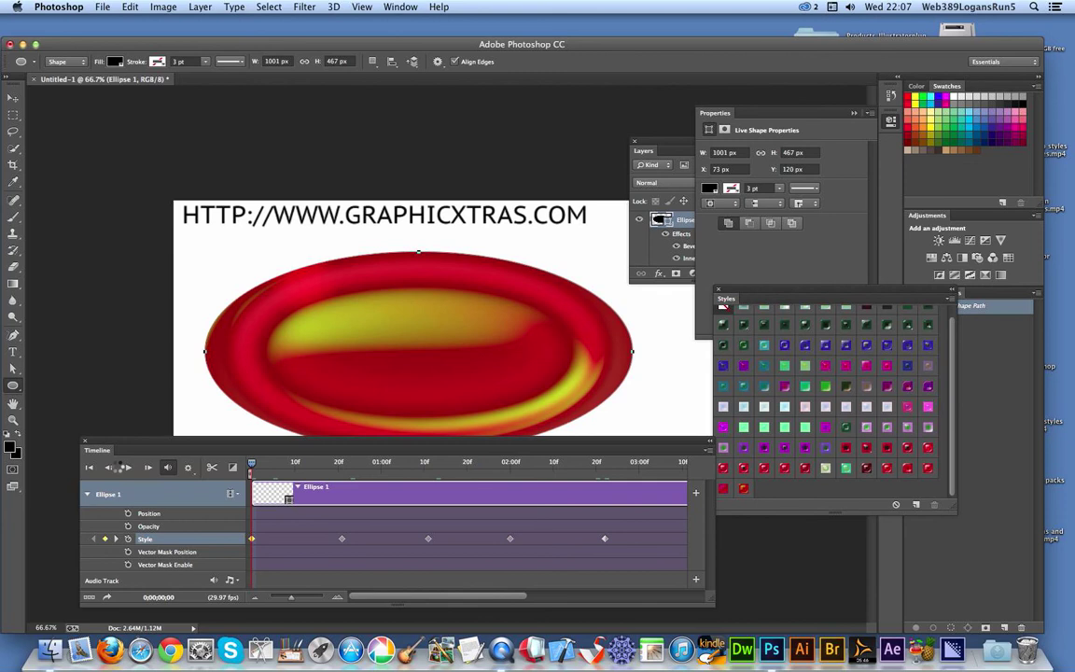
- Play the timeline to preview the ellipse's style pulsing through all five keyframes
left_click(128, 467)
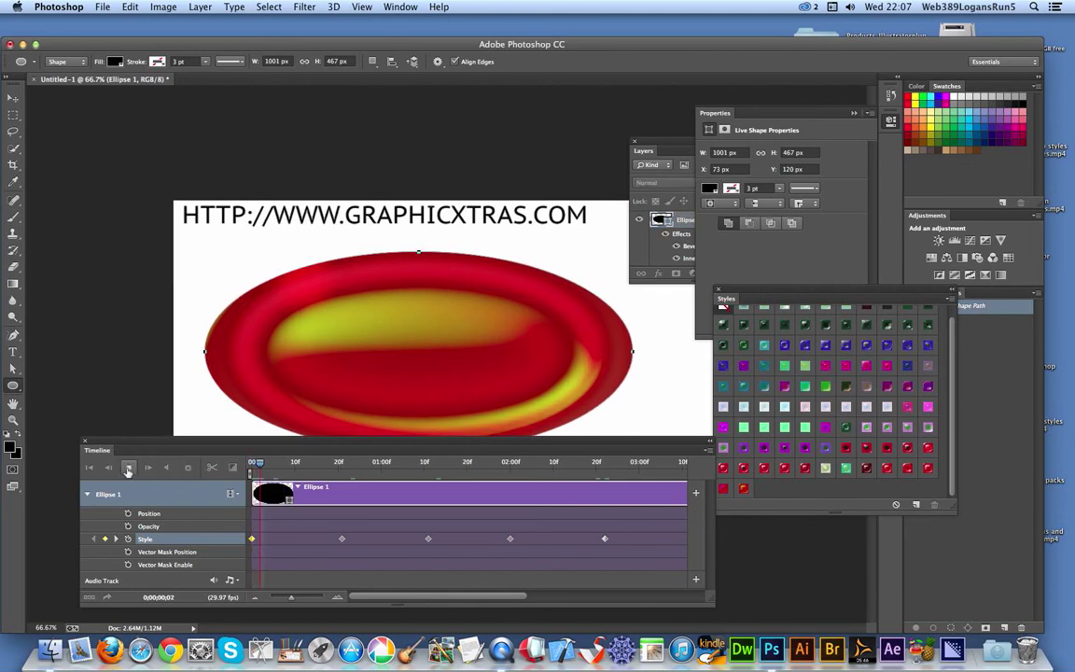